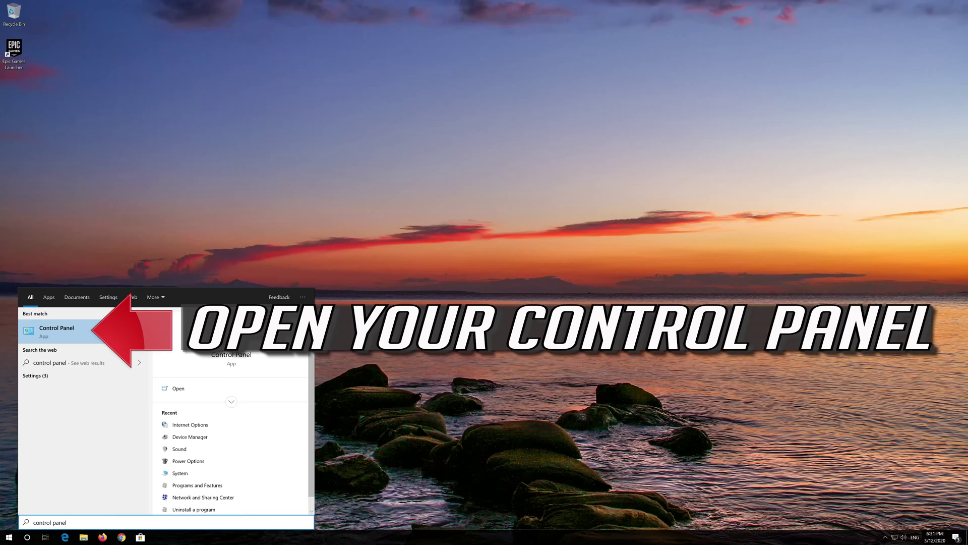
Step: Launch Control Panel from the search results and go to the Network and Internet category
left_click(95, 329)
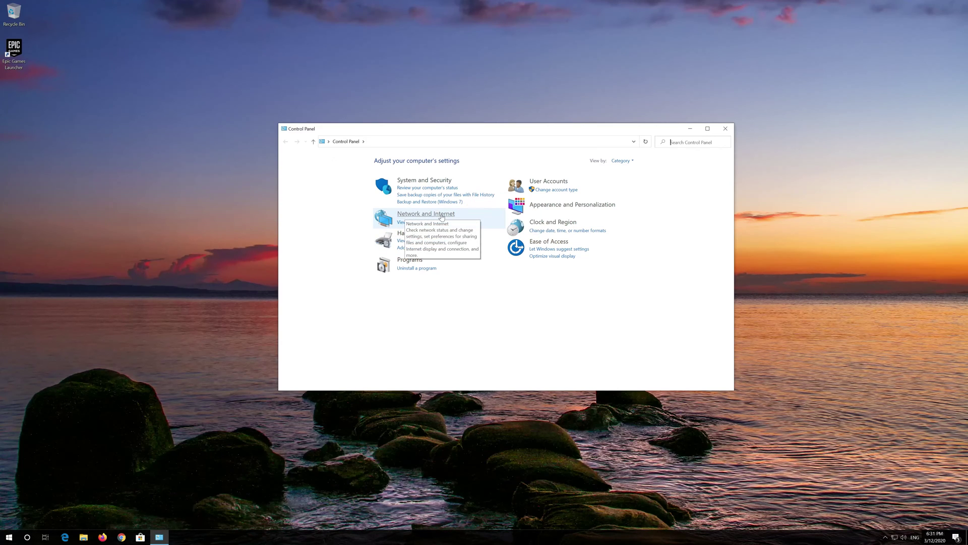
left_click(424, 214)
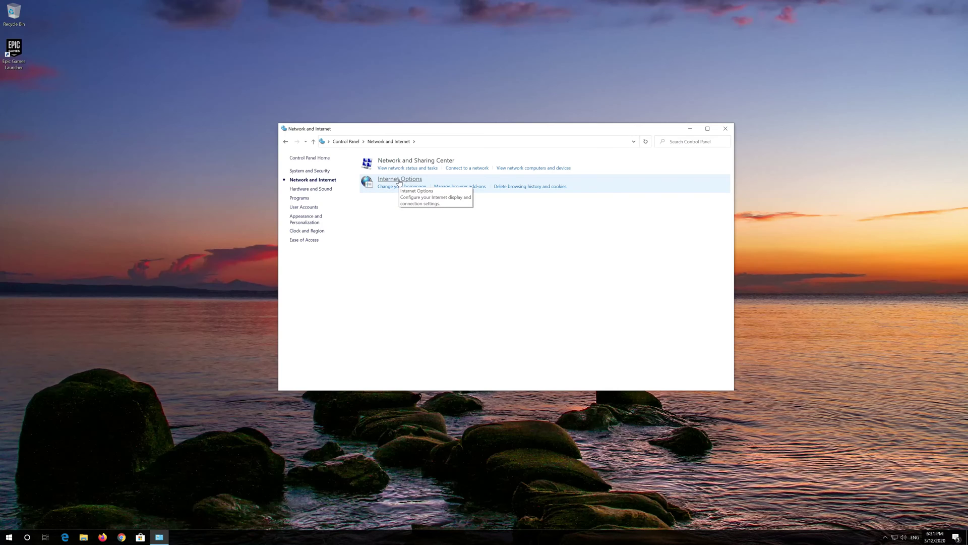
Step: Open Internet Options, centre the dialog, and reach LAN Settings from the Connections tab
left_click(399, 180)
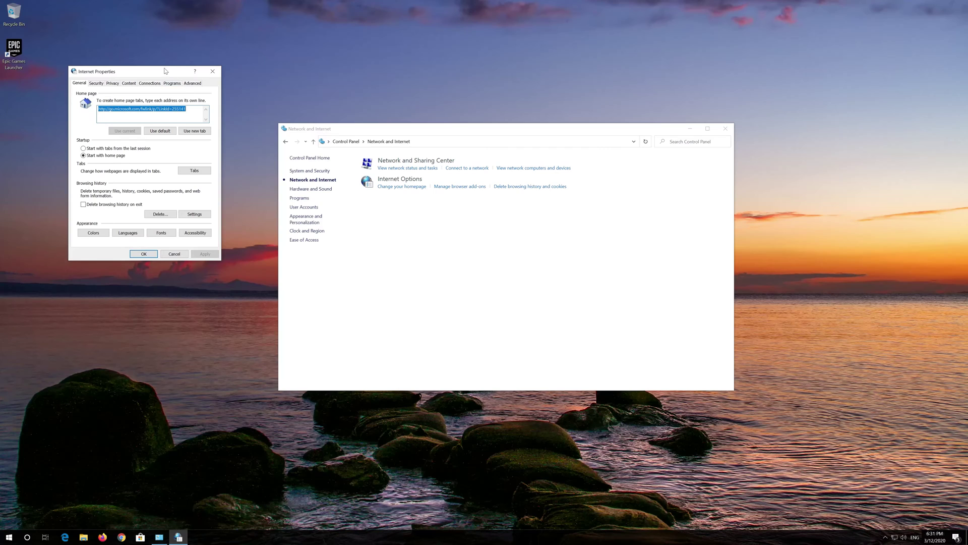
left_click_drag(166, 71, 482, 155)
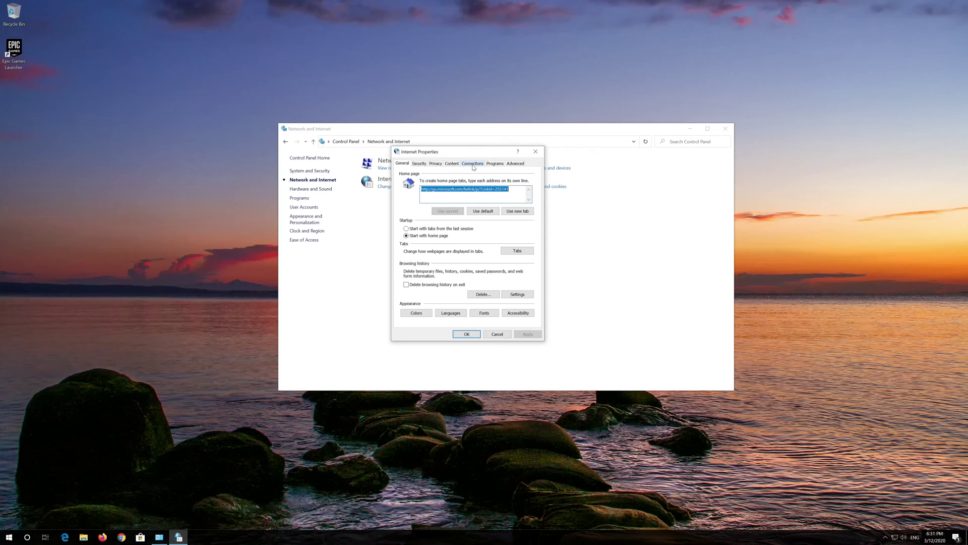
left_click(473, 163)
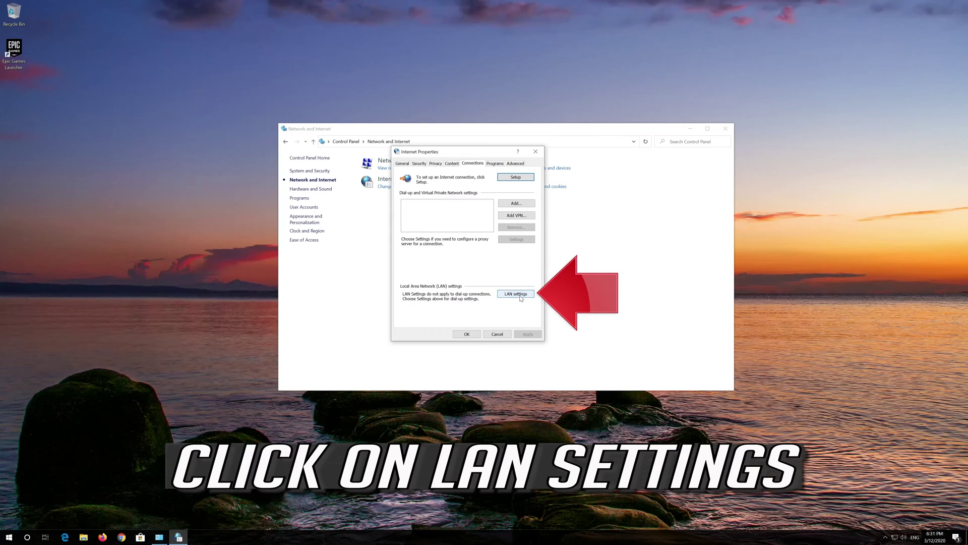
left_click(520, 295)
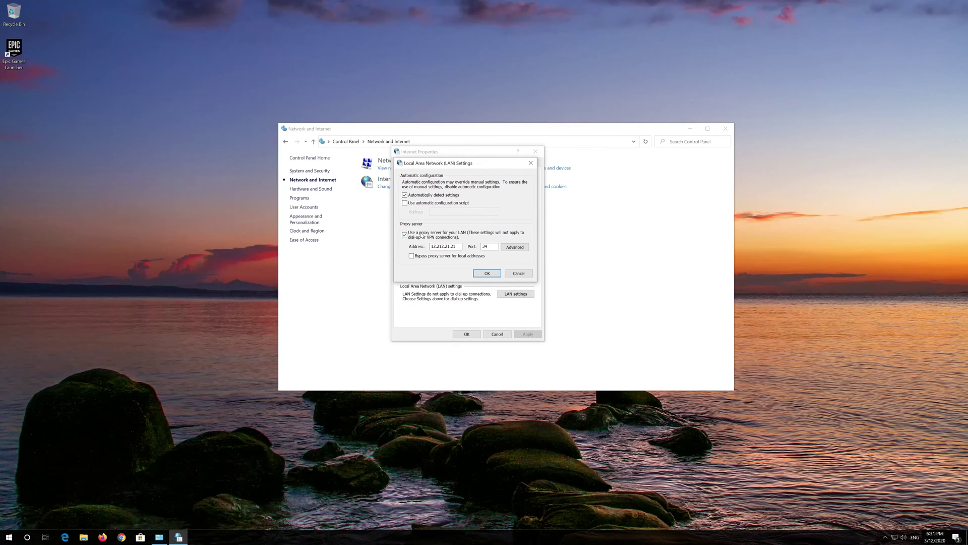
Step: Uncheck 'Use a proxy server for your LAN' and confirm both dialogs with OK
left_click(404, 234)
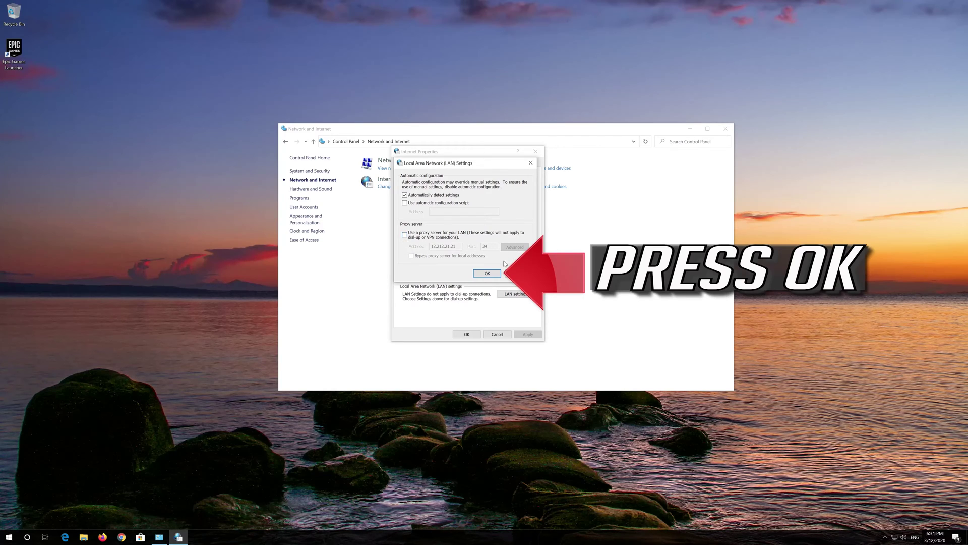
left_click(487, 274)
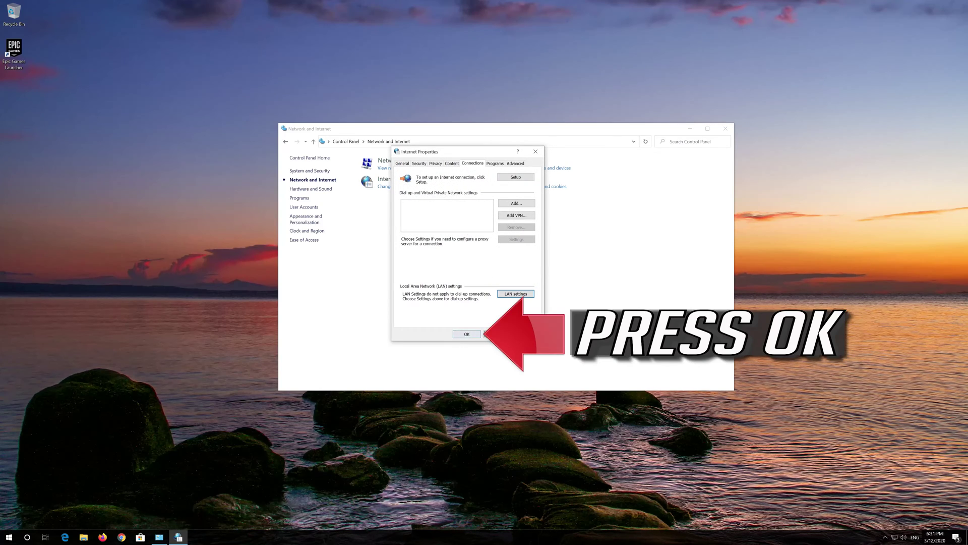
left_click(459, 336)
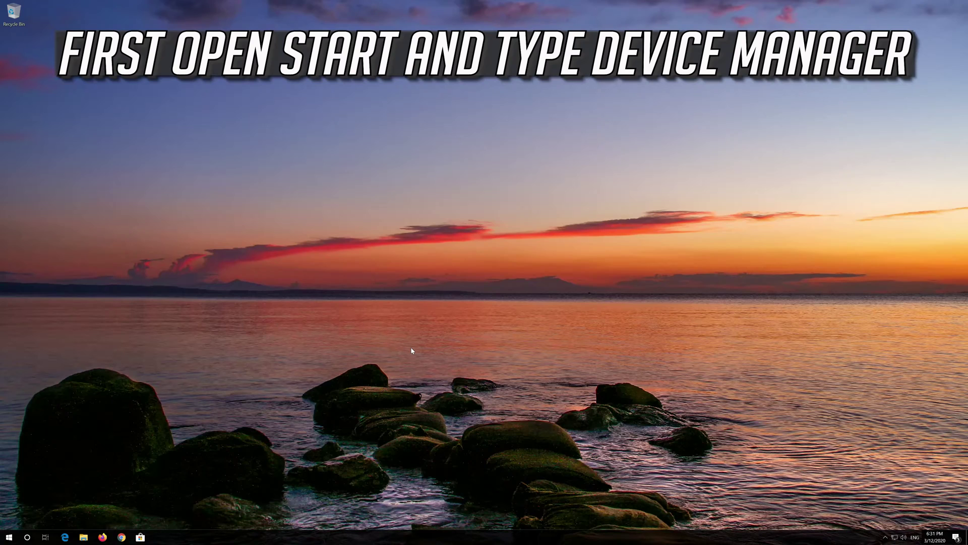
Step: Search the Start menu for 'device manager' and launch the Device Manager match
key("super")
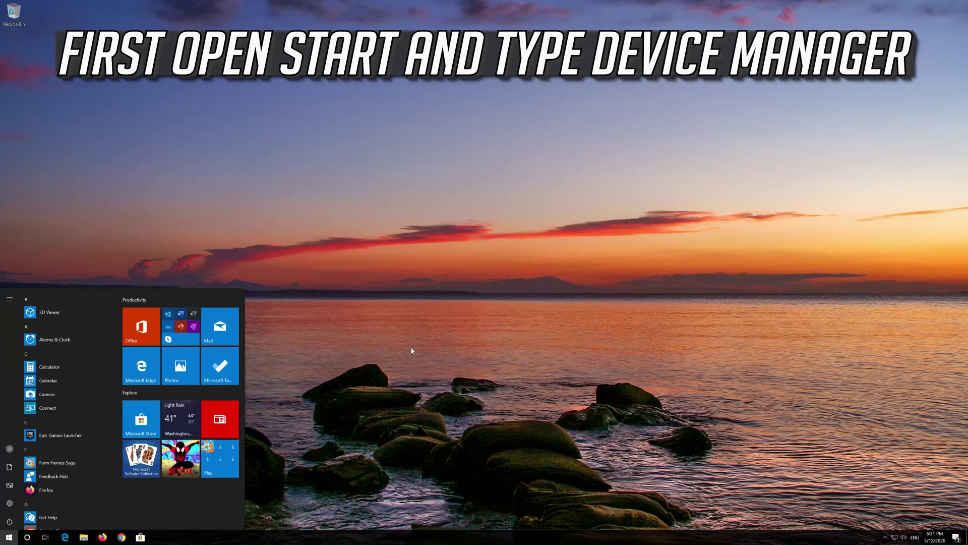
type("device manager")
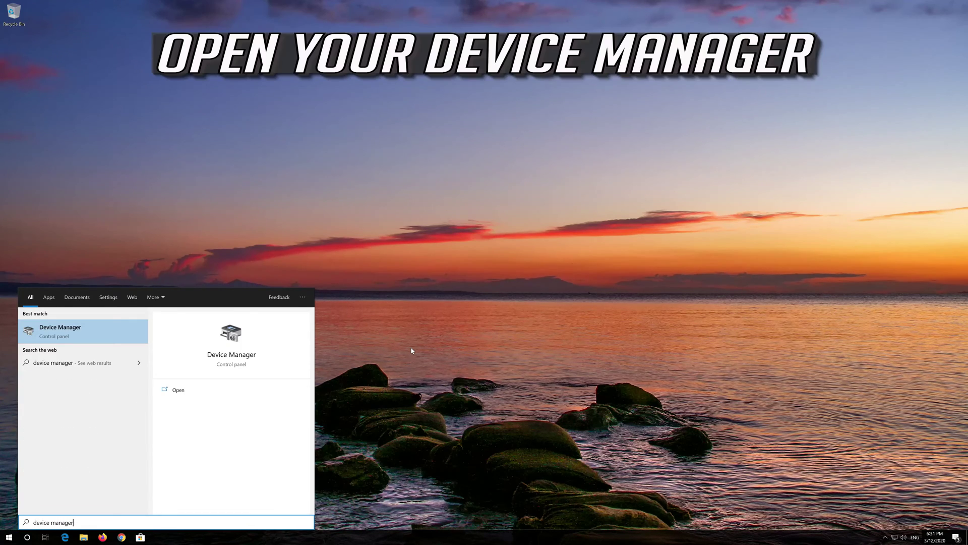
key("Return")
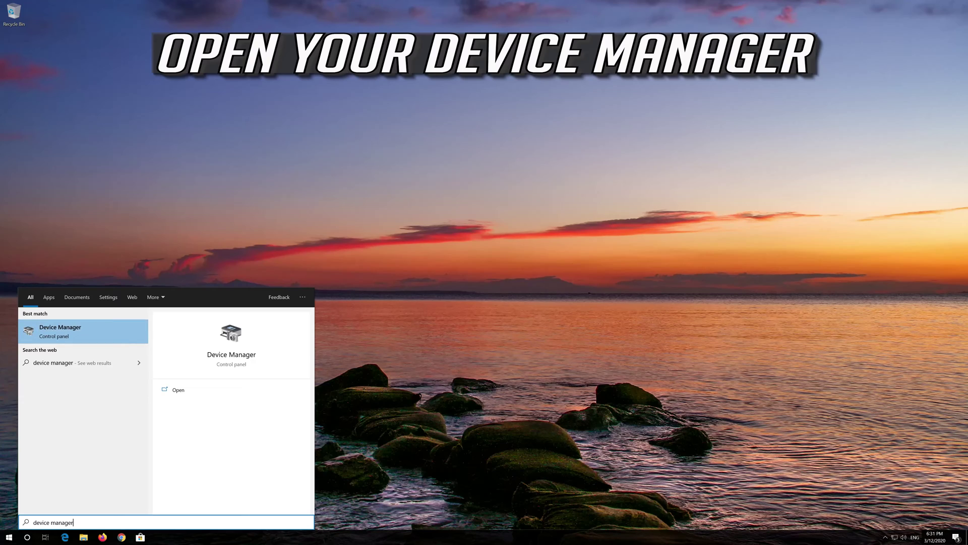
left_click(73, 333)
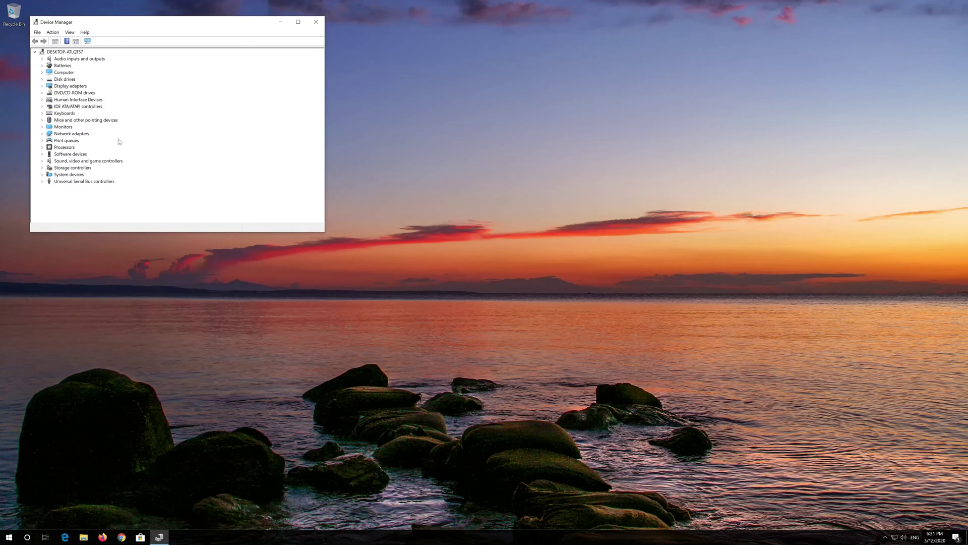
Step: Expand Network adapters and right-click the Intel(R) PRO/1000 MT Desktop Adapter
left_click_drag(178, 25, 436, 129)
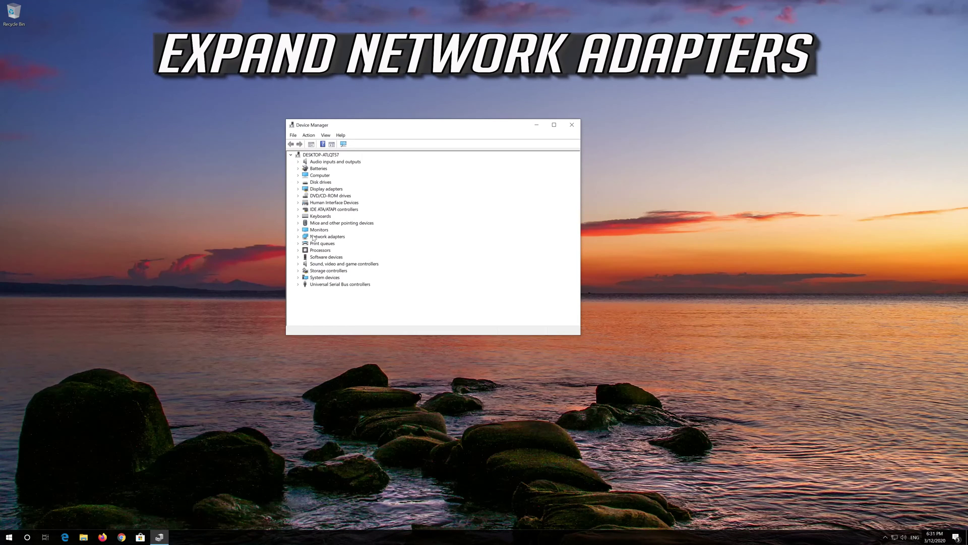
left_click(298, 237)
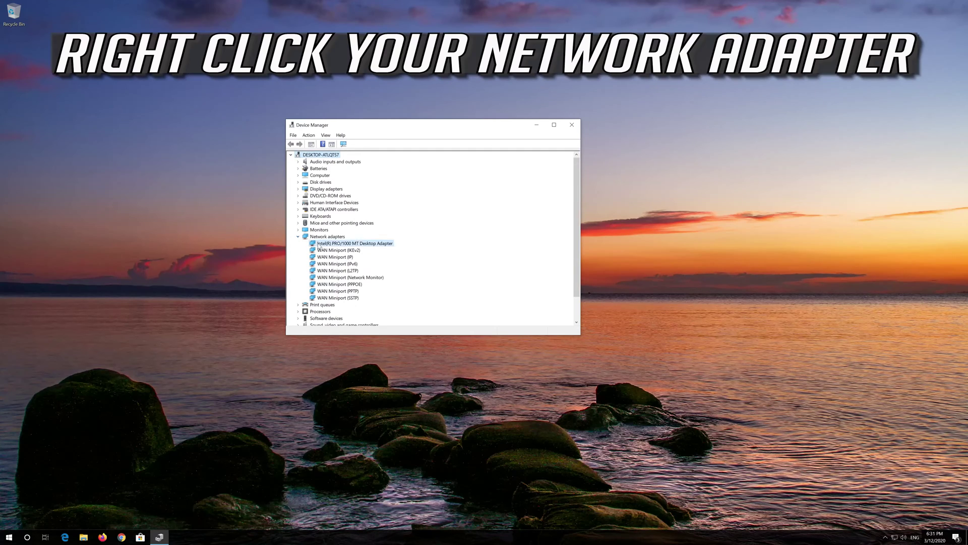
left_click(319, 244)
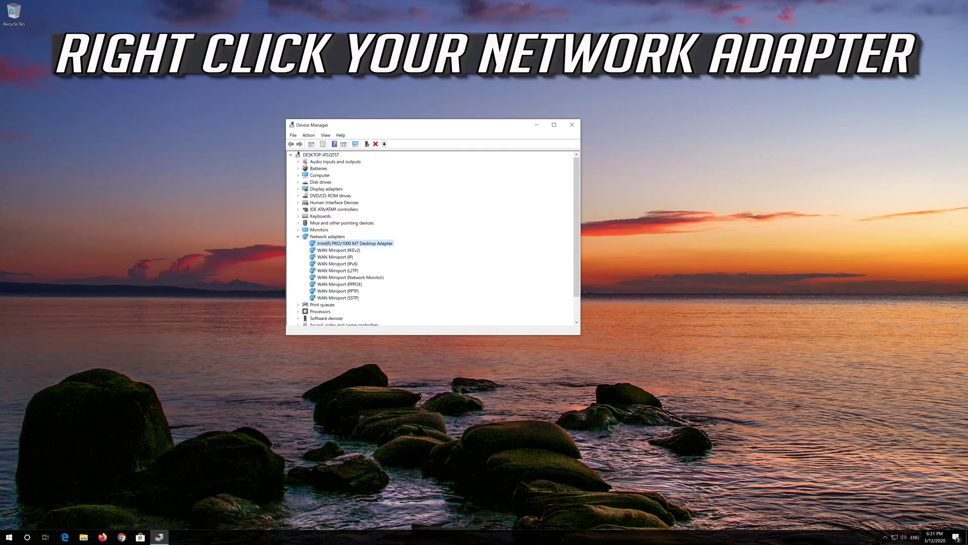
right_click(359, 245)
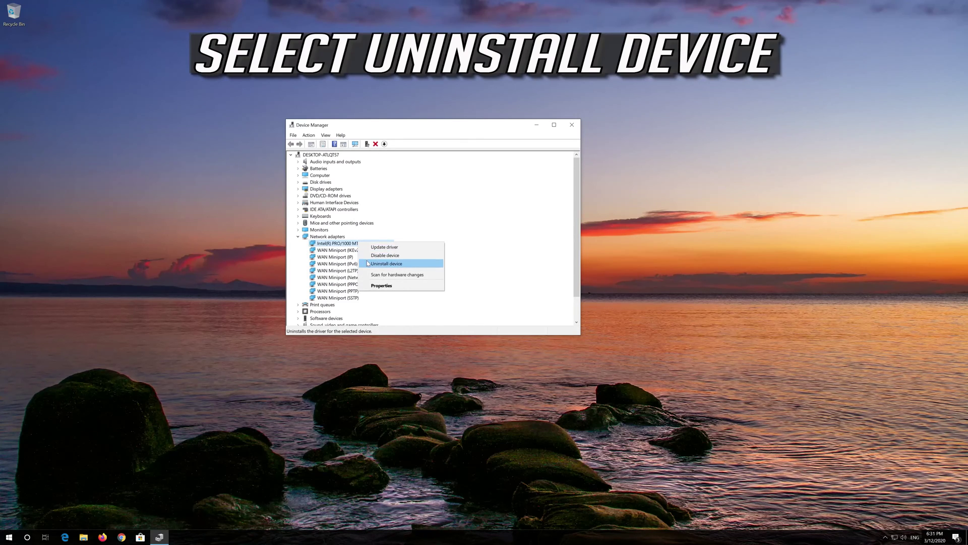
Step: Uninstall the Intel(R) PRO/1000 MT Desktop Adapter and close Device Manager
left_click(404, 264)
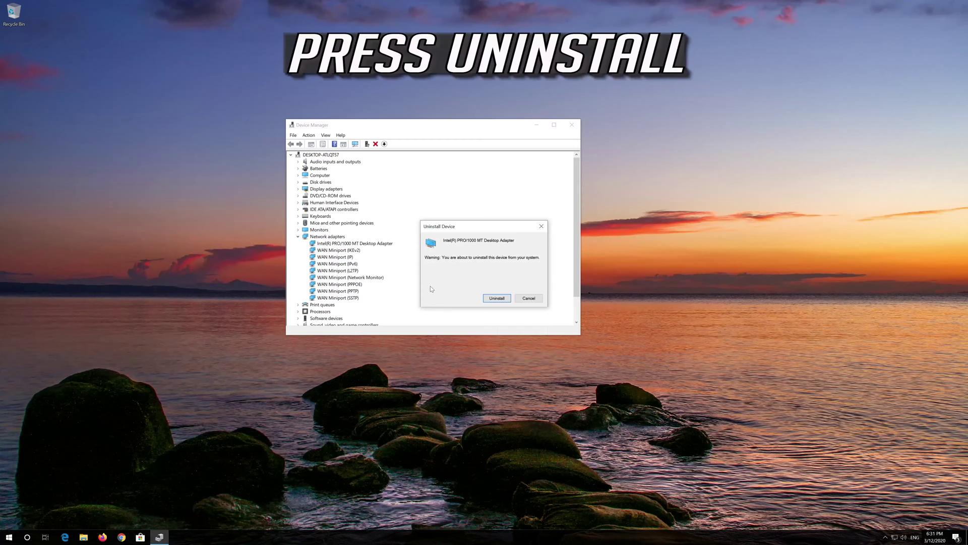
left_click(501, 299)
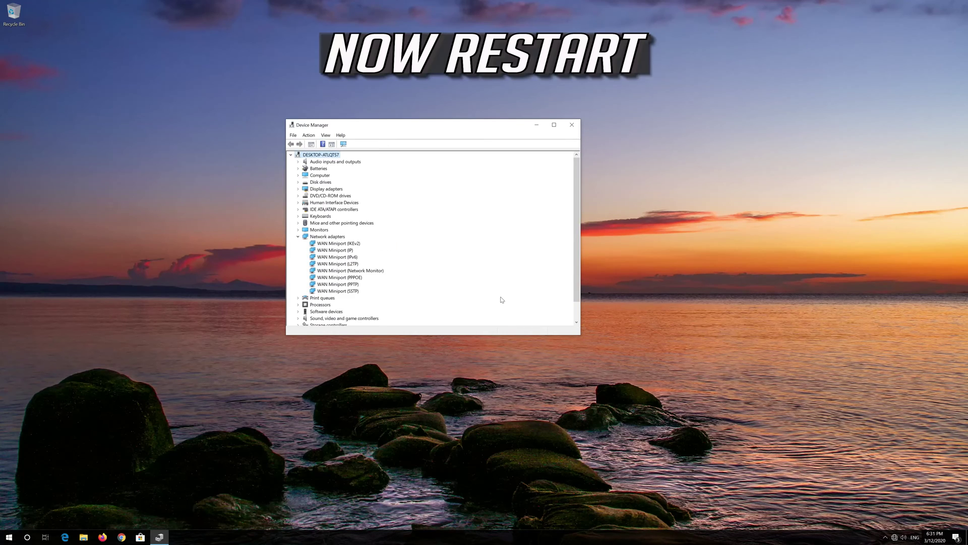
left_click(578, 128)
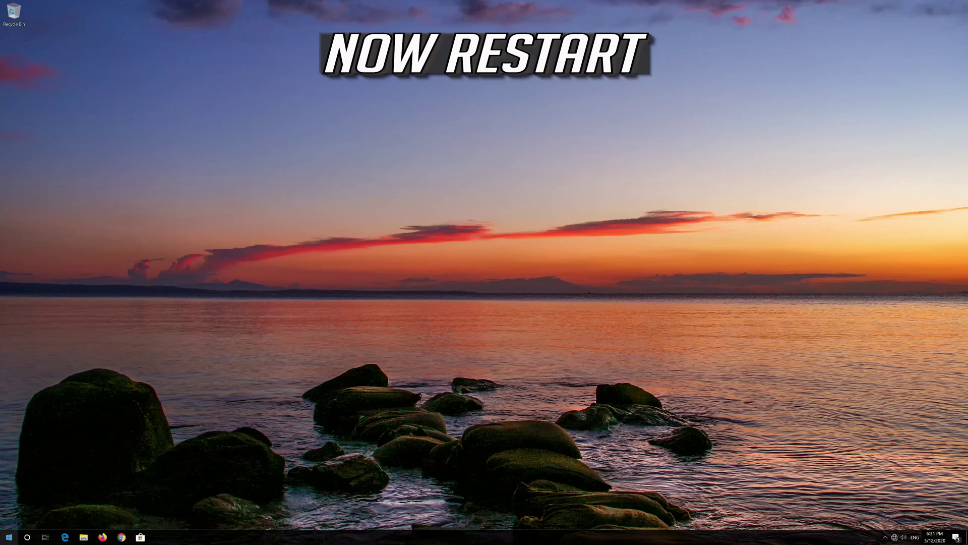
left_click(9, 537)
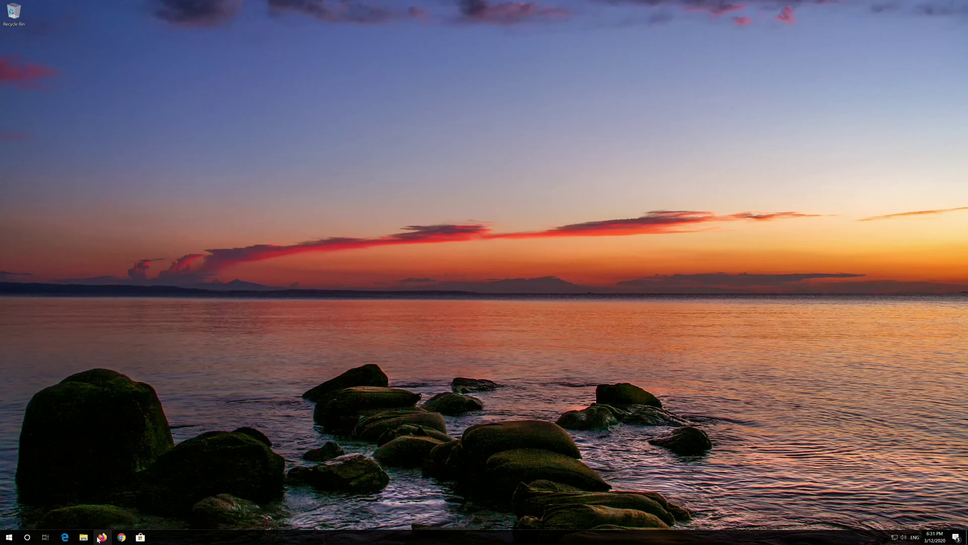
Step: After the restart, launch Firefox to check that the Google homepage loads
left_click(100, 538)
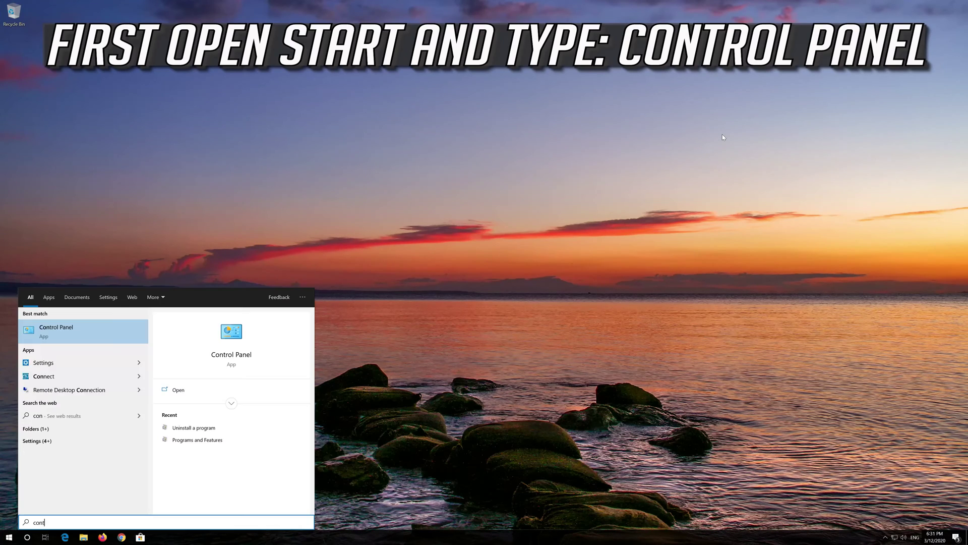
Step: Reach the Network Connections list via Control Panel's Network and Sharing Center
type("l panel")
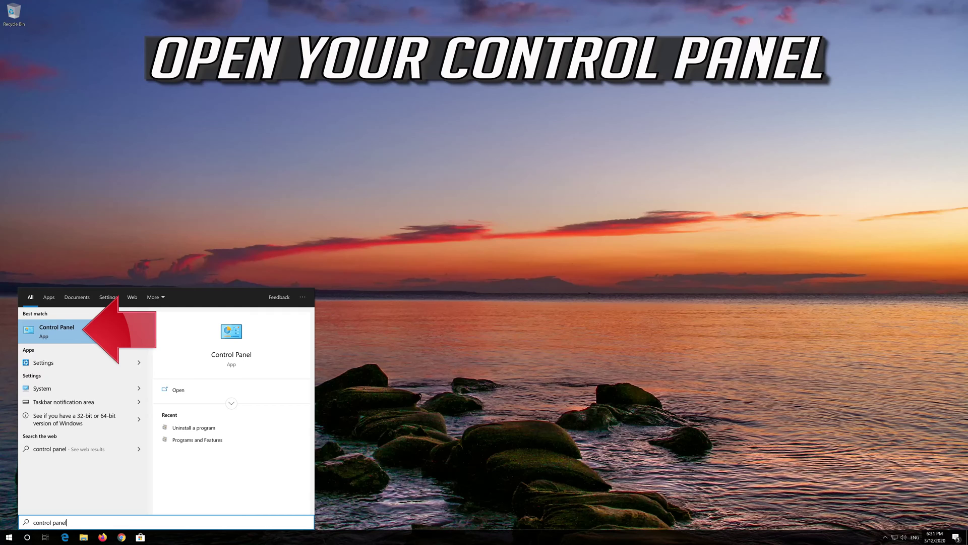
left_click(90, 334)
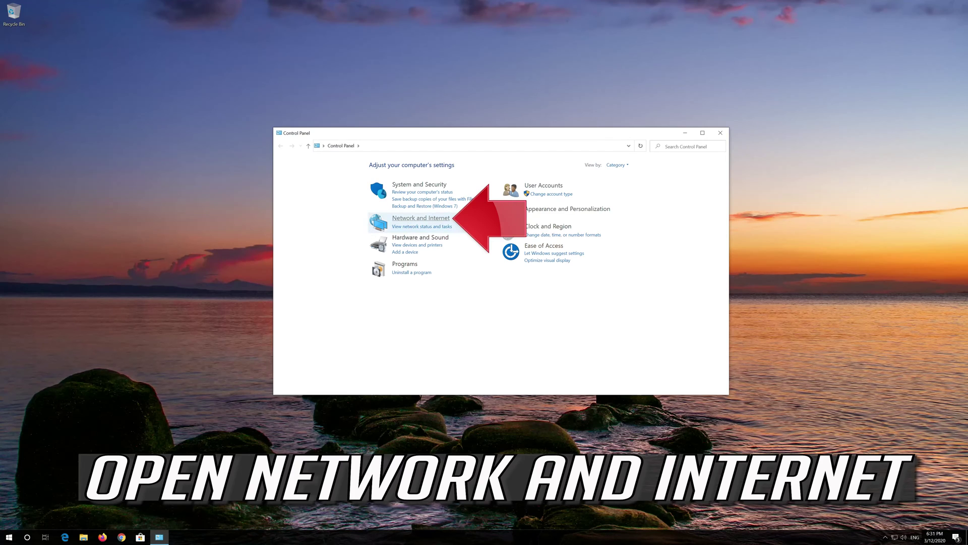
left_click(426, 218)
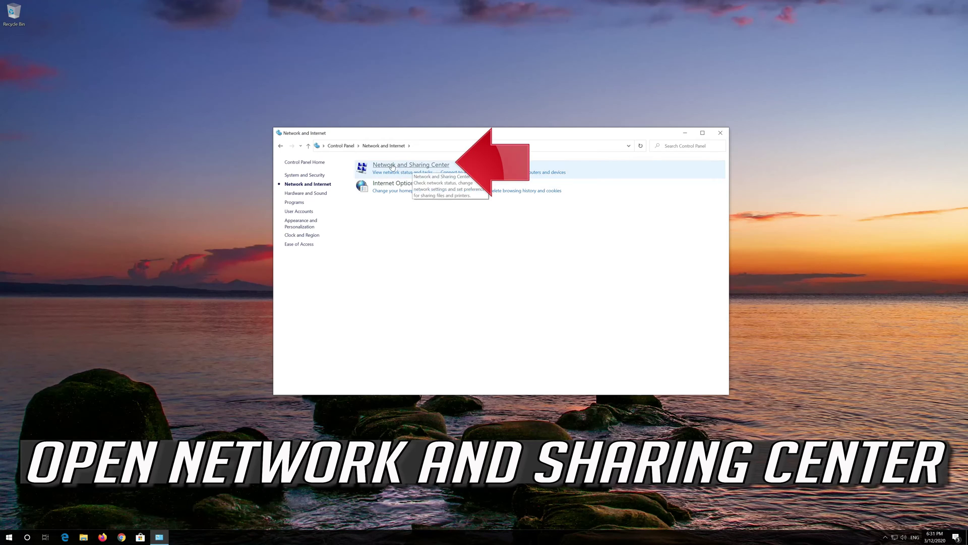
left_click(425, 166)
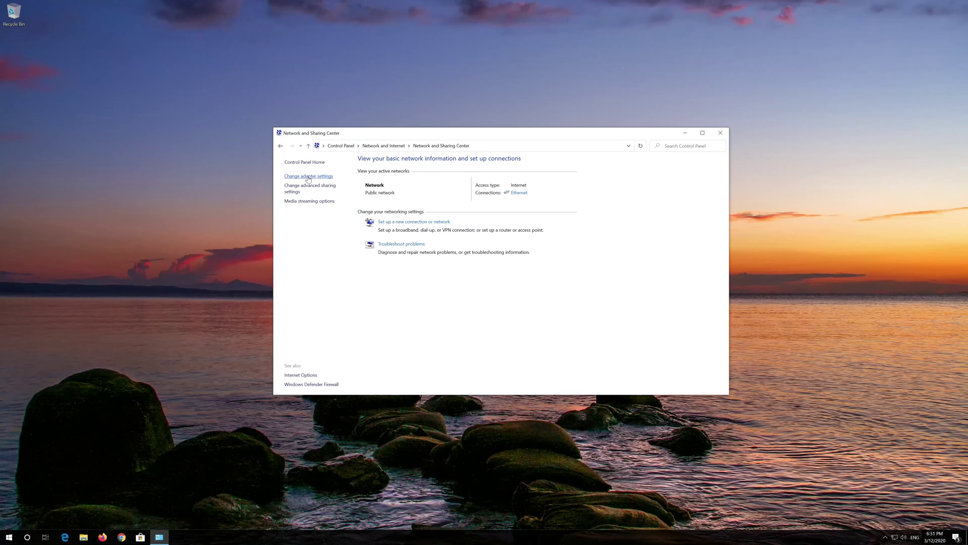
left_click(309, 176)
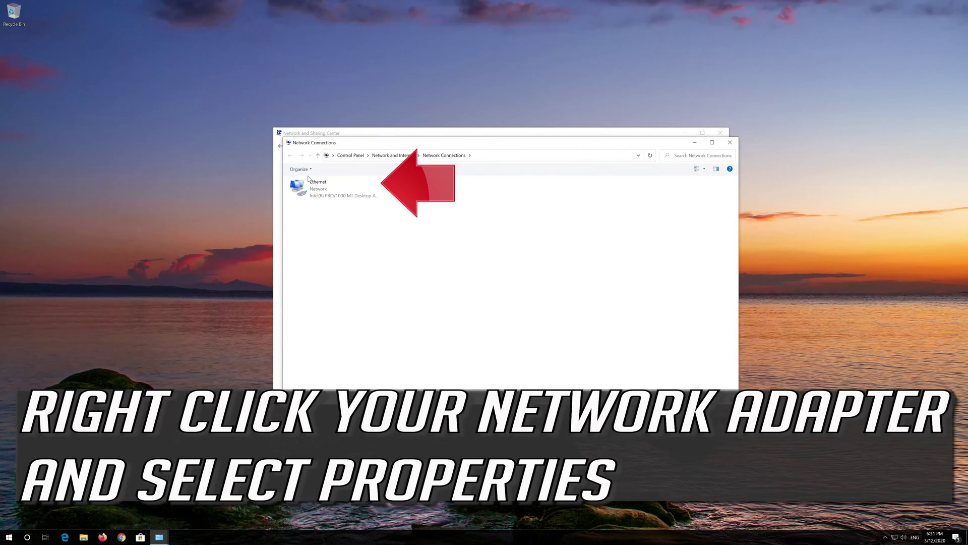
Step: Bring up the Ethernet adapter's Properties and select Internet Protocol Version 4 (TCP/IPv4)
left_click(315, 186)
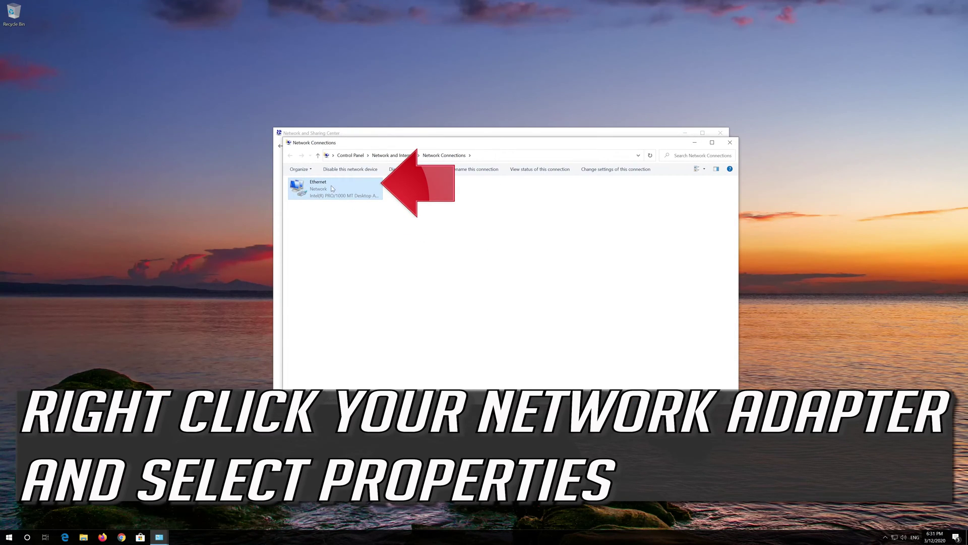
right_click(333, 188)
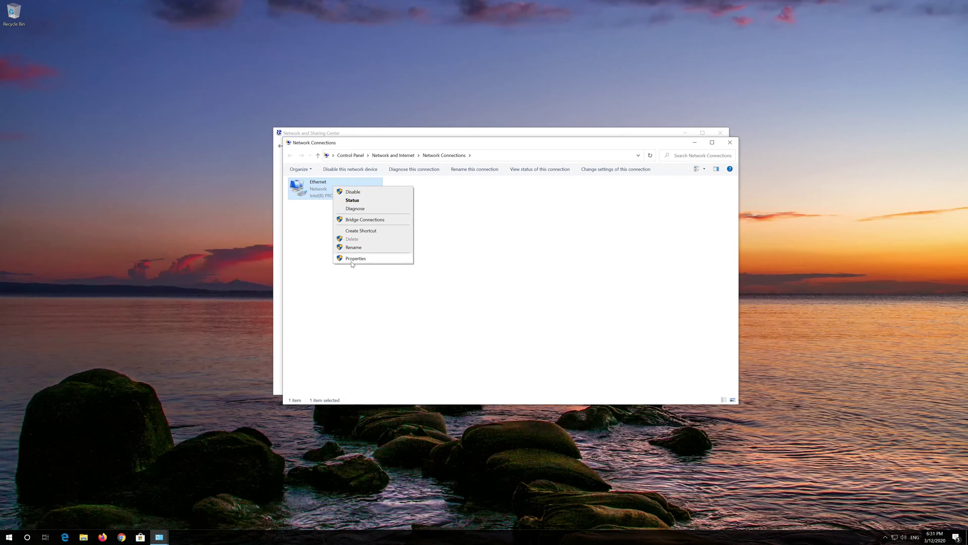
left_click(366, 259)
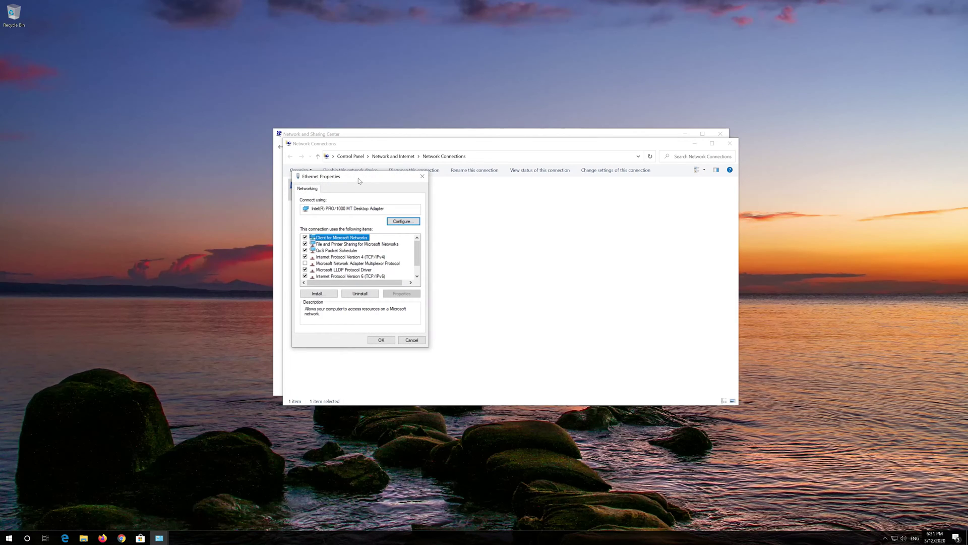
left_click_drag(359, 181, 509, 185)
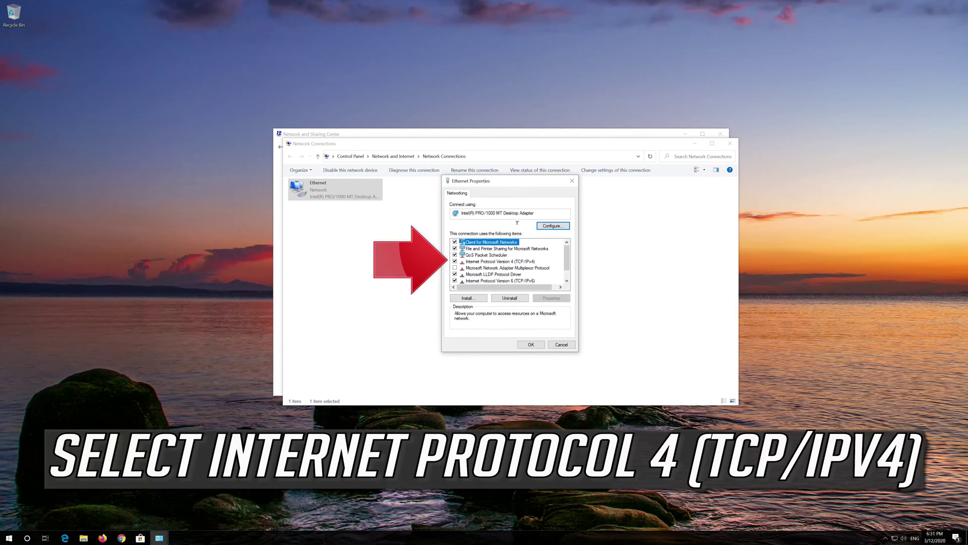
left_click(523, 262)
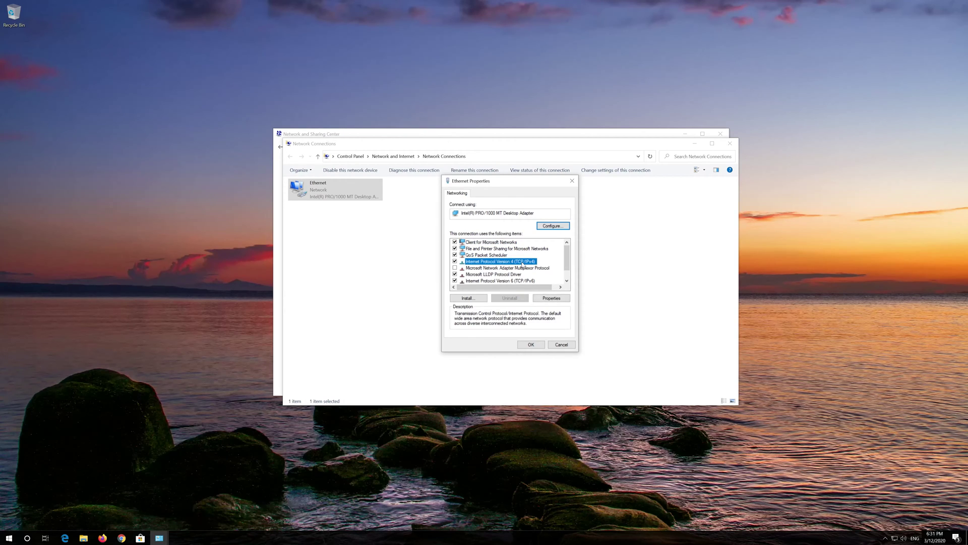
Step: In TCP/IPv4 properties, enter preferred DNS 1.1.1.1 and alternate 1.0.0.1, then confirm with OK
left_click(558, 300)
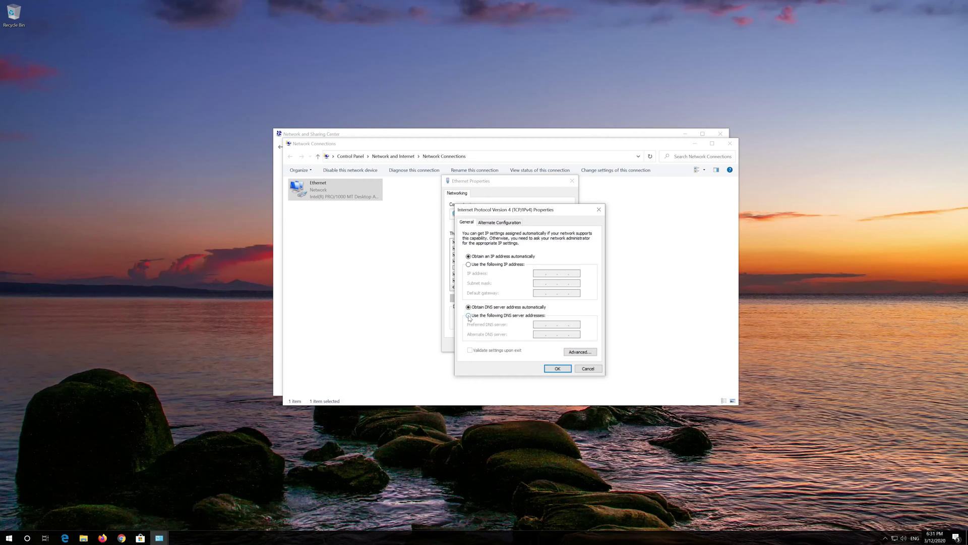
left_click(469, 315)
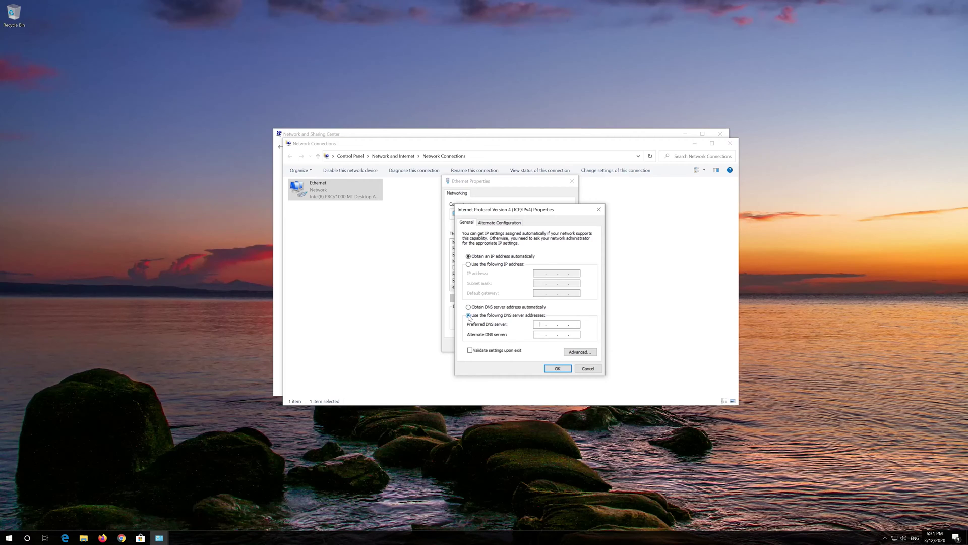
left_click(541, 325)
type("1.1.1.1")
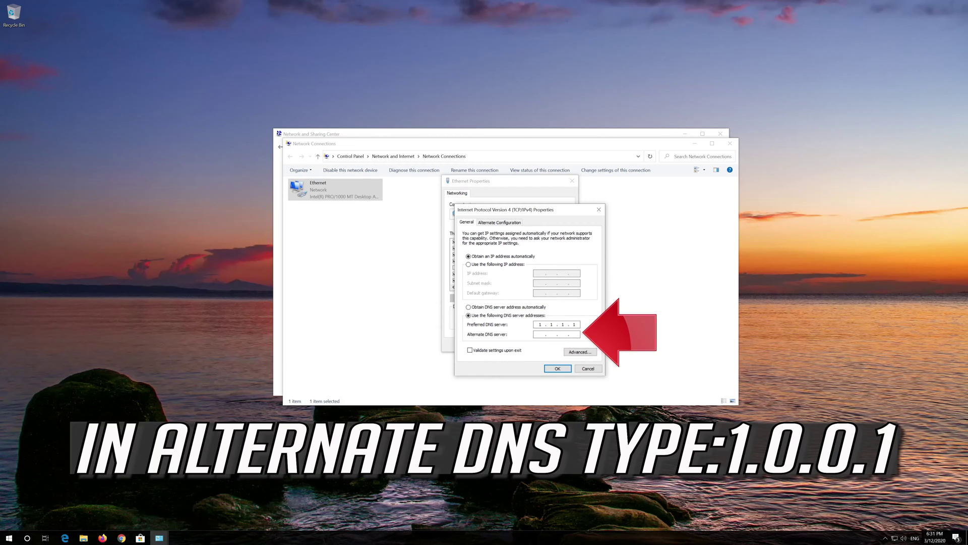
left_click(539, 333)
type("1.0.0.")
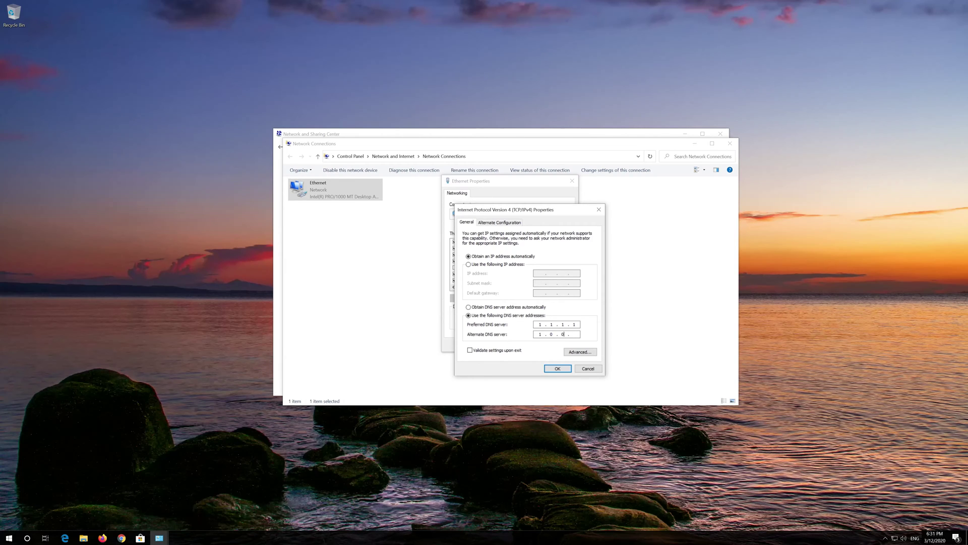
type("1")
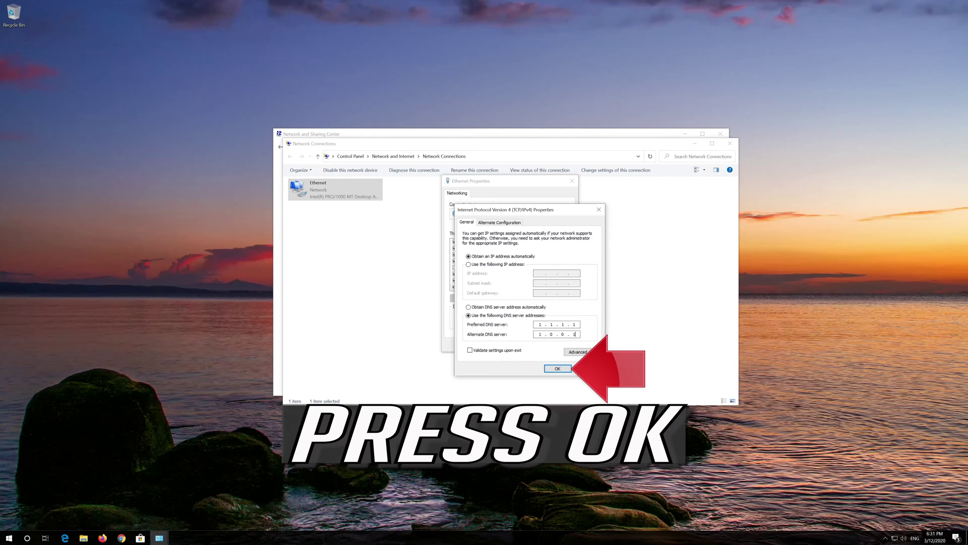
left_click(558, 369)
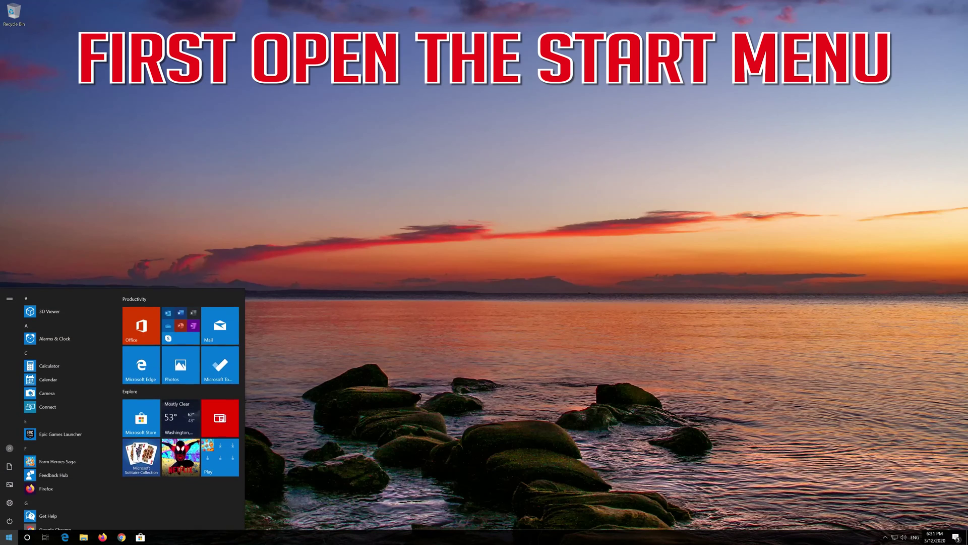
Step: Launch Settings from the Start menu and go to the Network & Internet status page
mouse_move(10, 503)
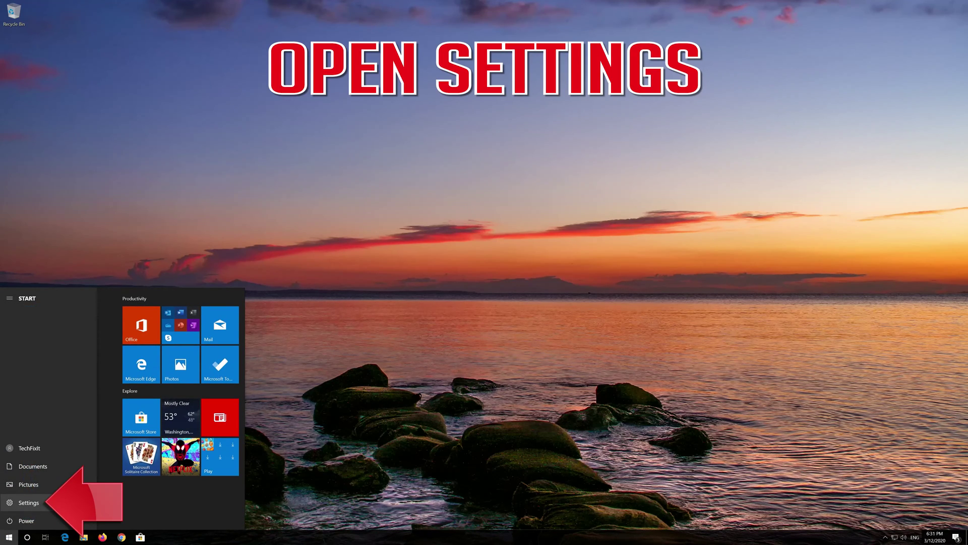
left_click(32, 505)
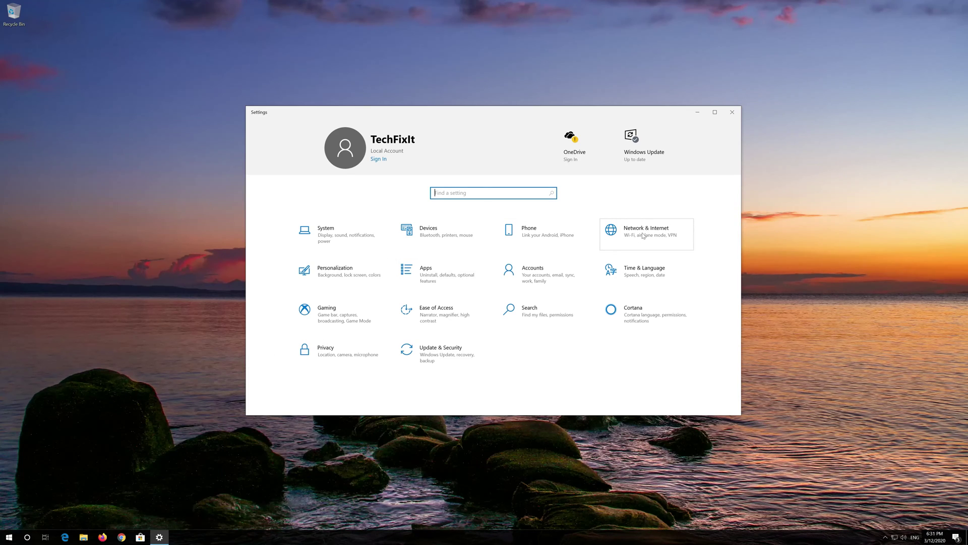
left_click(645, 235)
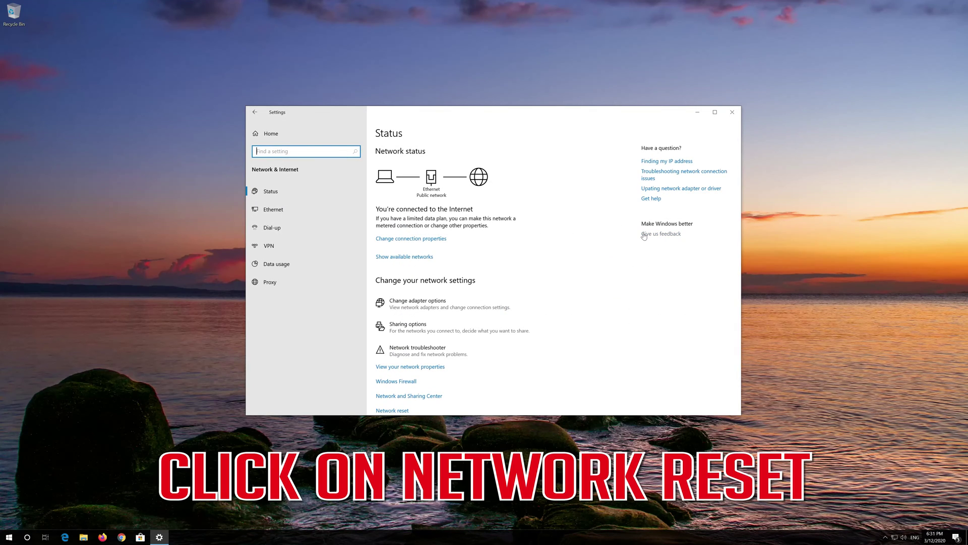
Step: Run Network reset with Reset now, confirm Yes, and dismiss the sign-out notice
scroll(469, 272, "down", 1)
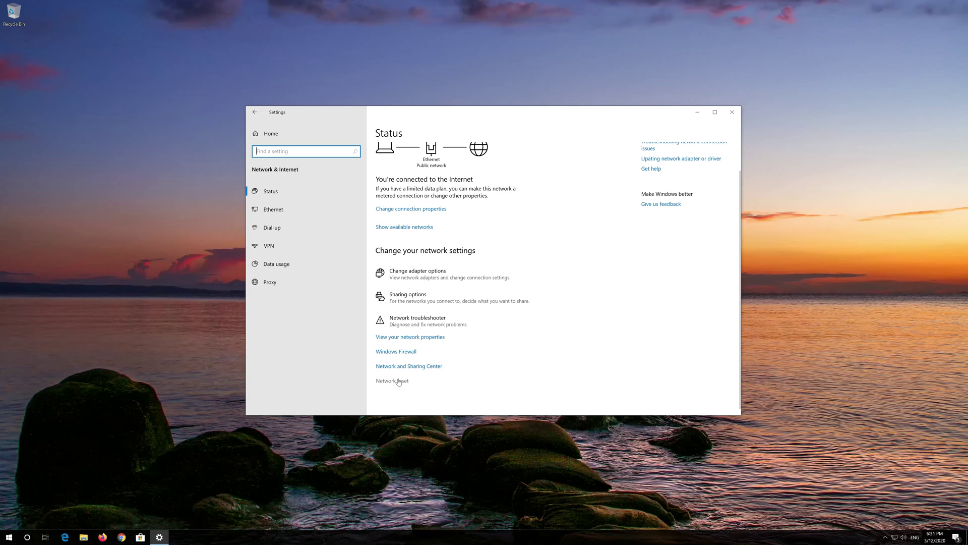
left_click(399, 382)
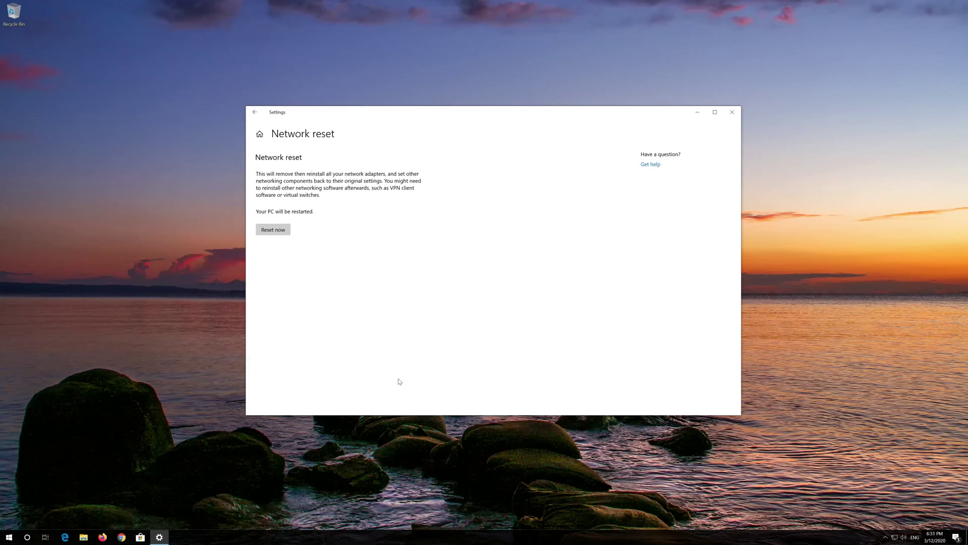
left_click(266, 230)
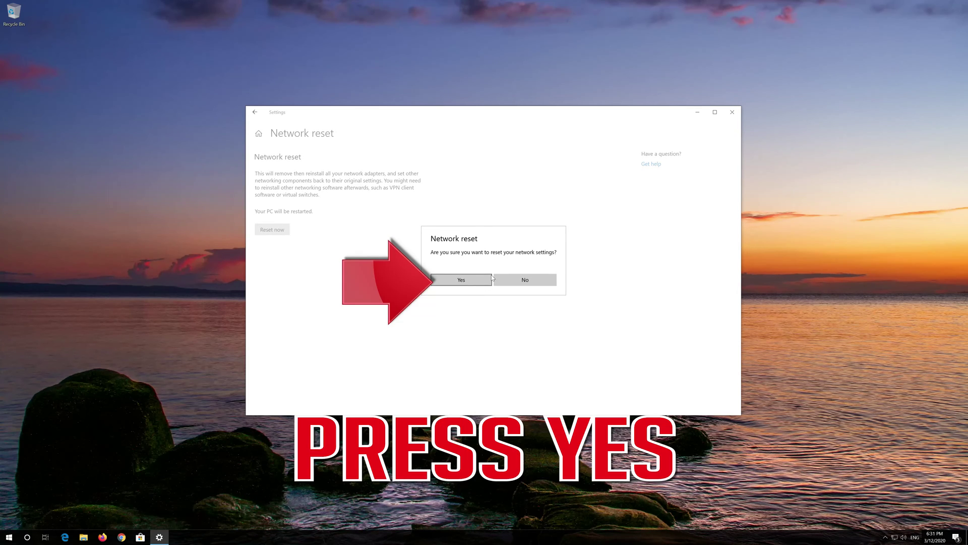
left_click(469, 286)
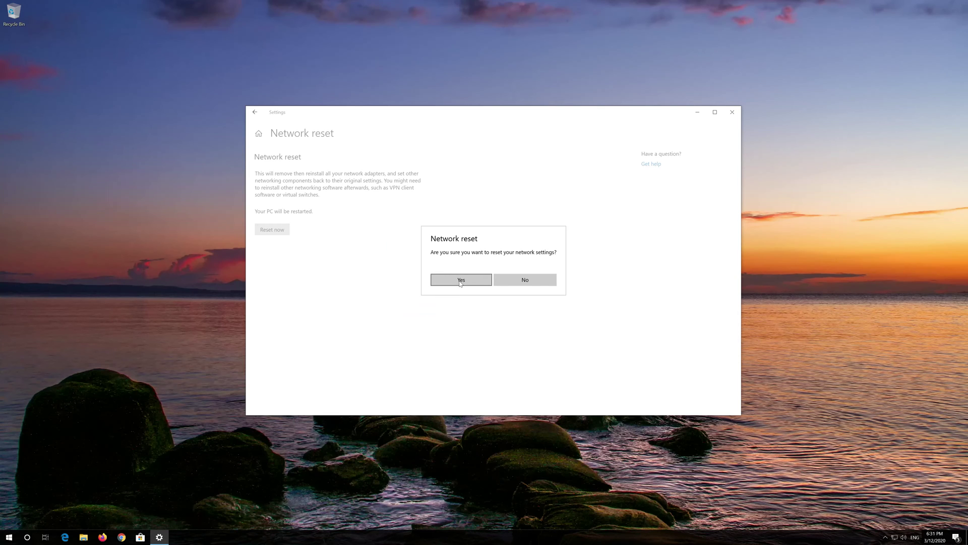
left_click(460, 281)
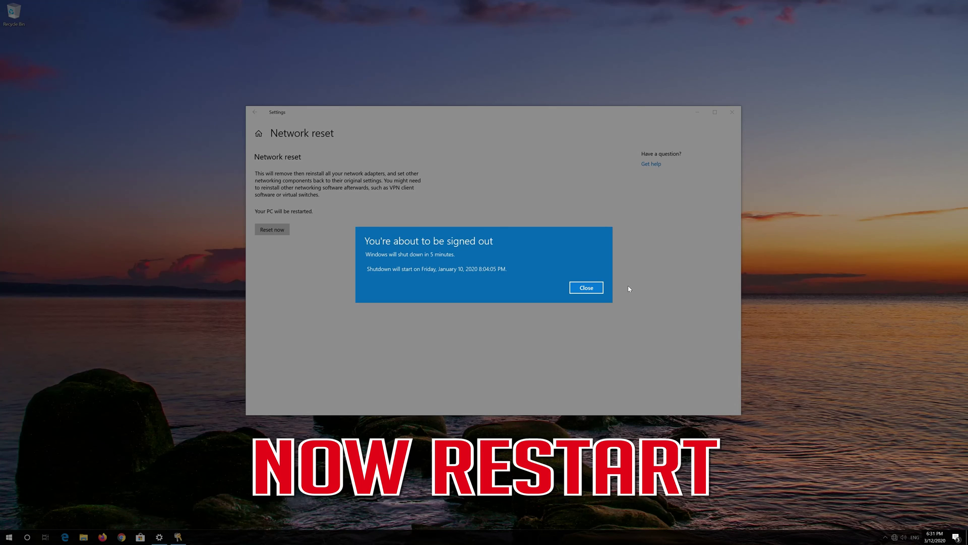
left_click(586, 287)
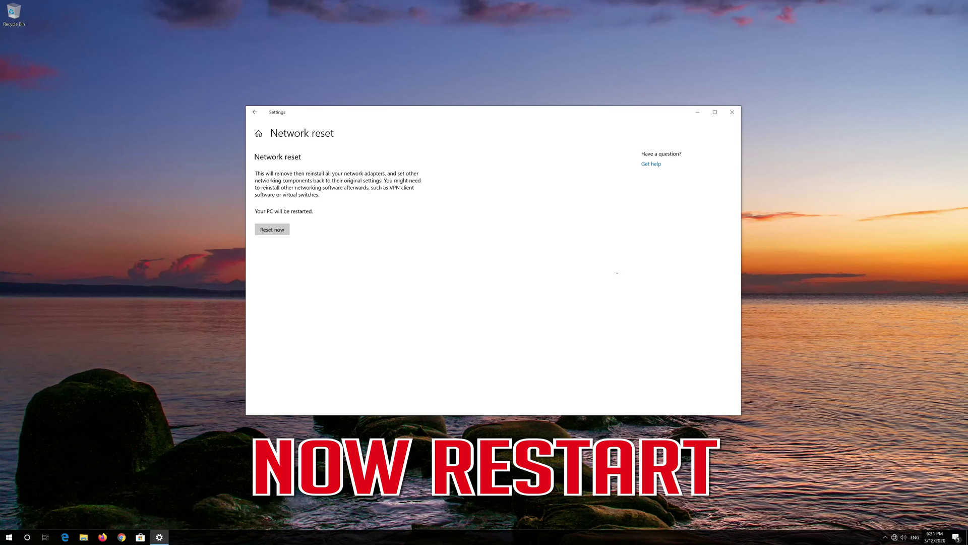
Step: Close the Settings window and choose Restart from the Start menu's Power options
left_click(732, 112)
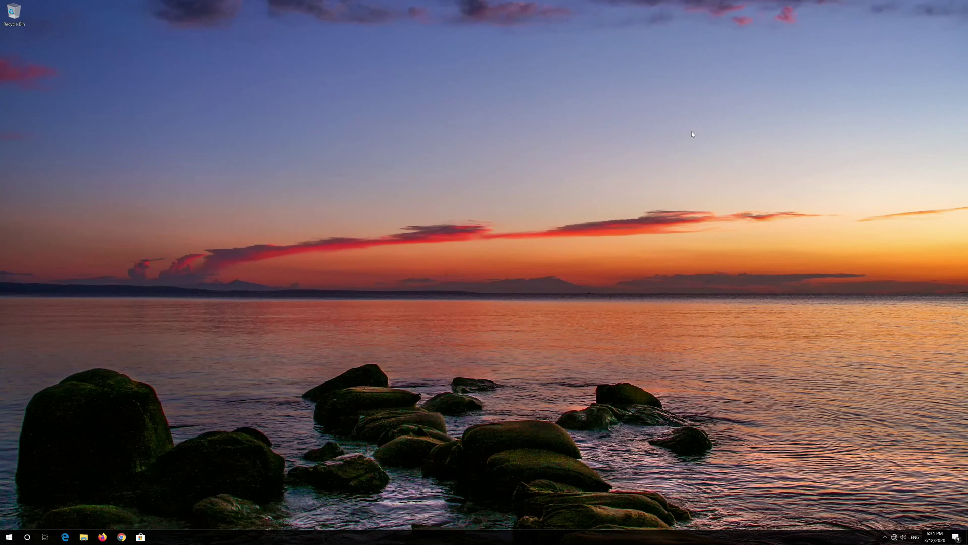
left_click(8, 536)
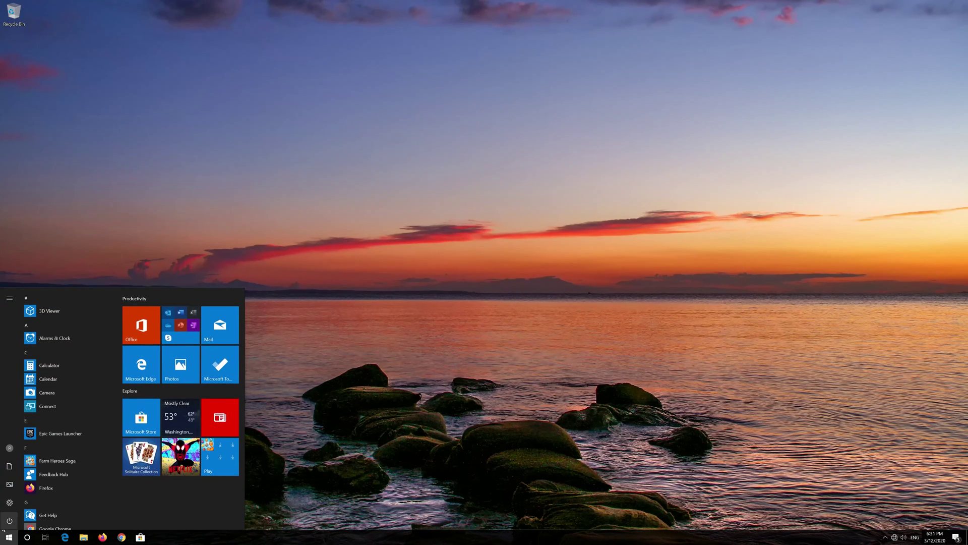
mouse_move(11, 517)
left_click(13, 520)
left_click(20, 500)
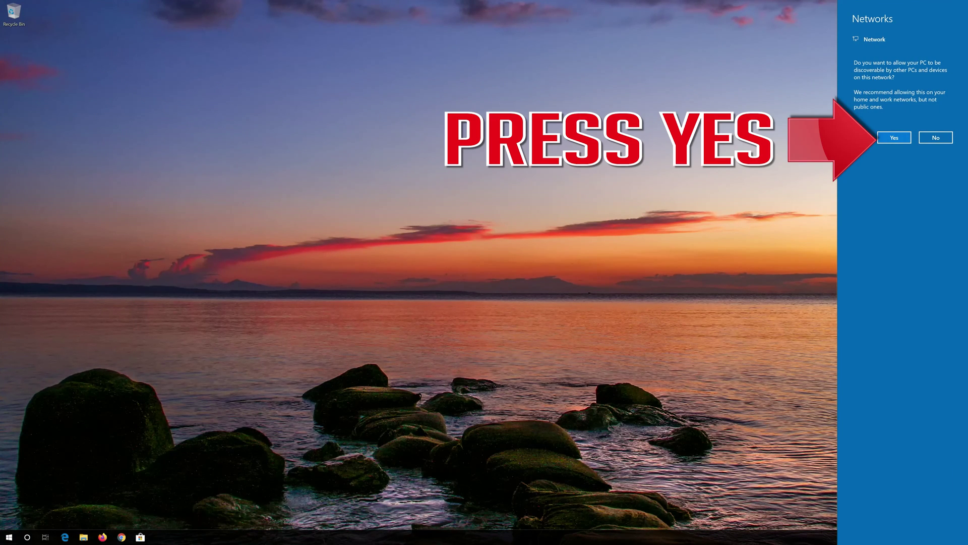
Step: Answer Yes in the Networks panel so the PC is discoverable on this network
left_click(898, 139)
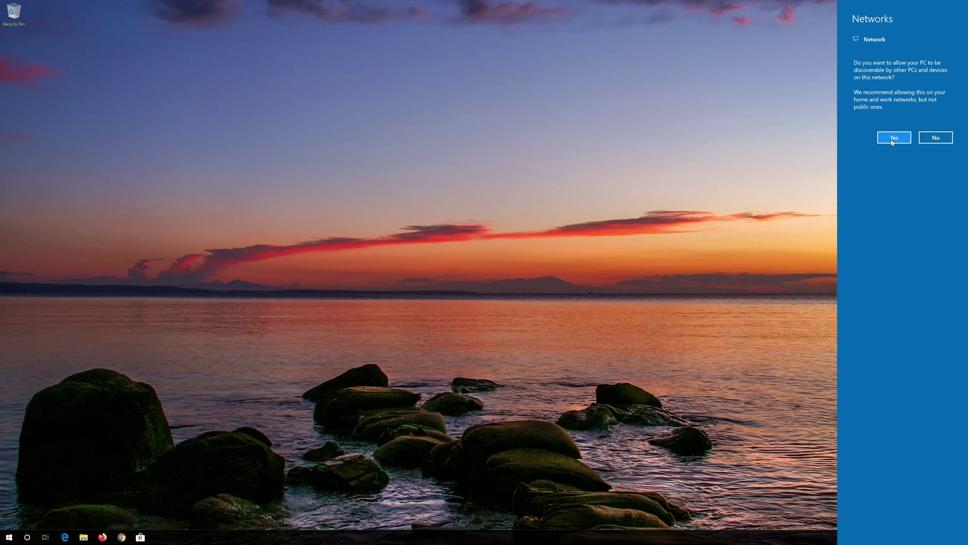
left_click(891, 142)
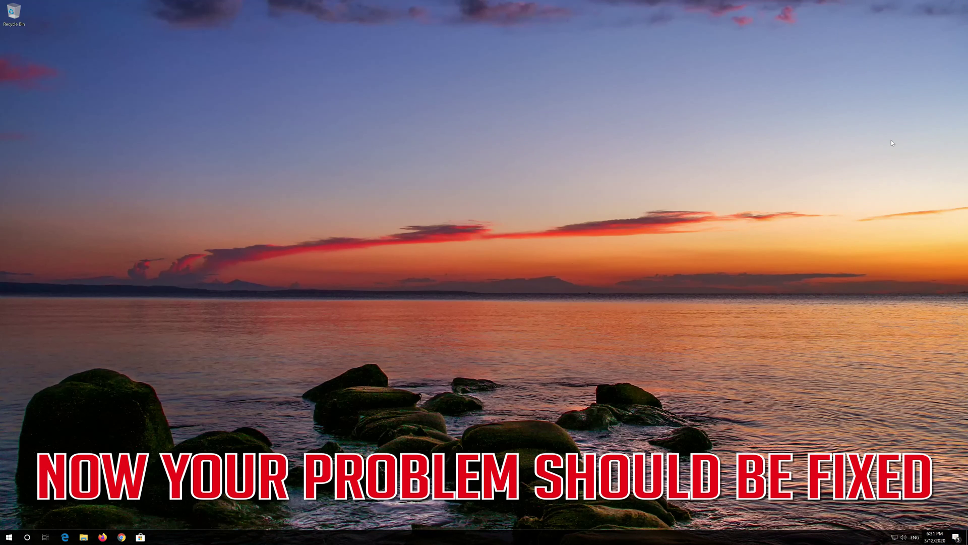